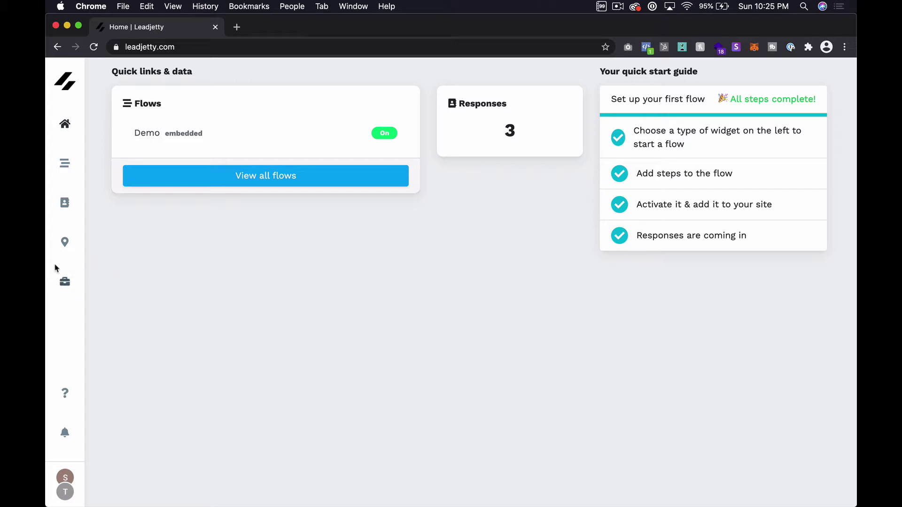
Open the integrations of Property 1 and review the key fields for ConvertKit and the other supported services.
left_click(62, 248)
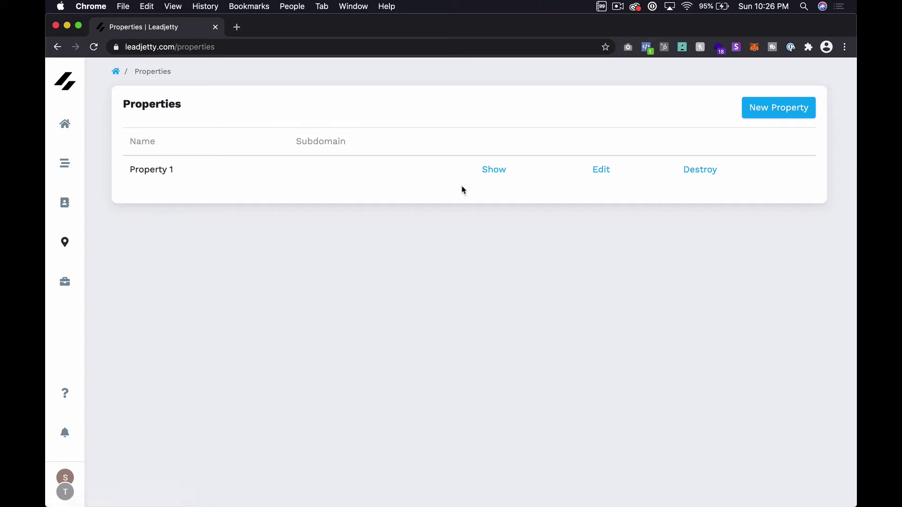
left_click(490, 176)
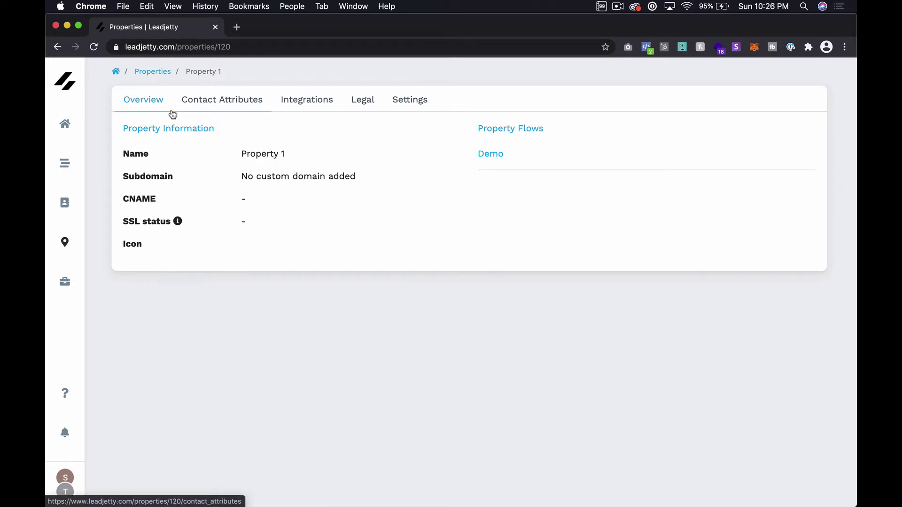
left_click(308, 107)
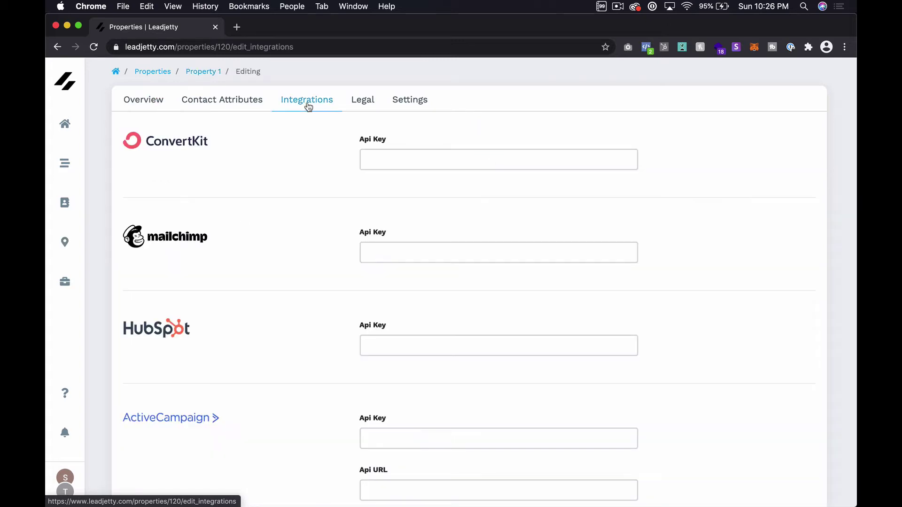
scroll(269, 167, "down", 2)
scroll(270, 167, "down", 3)
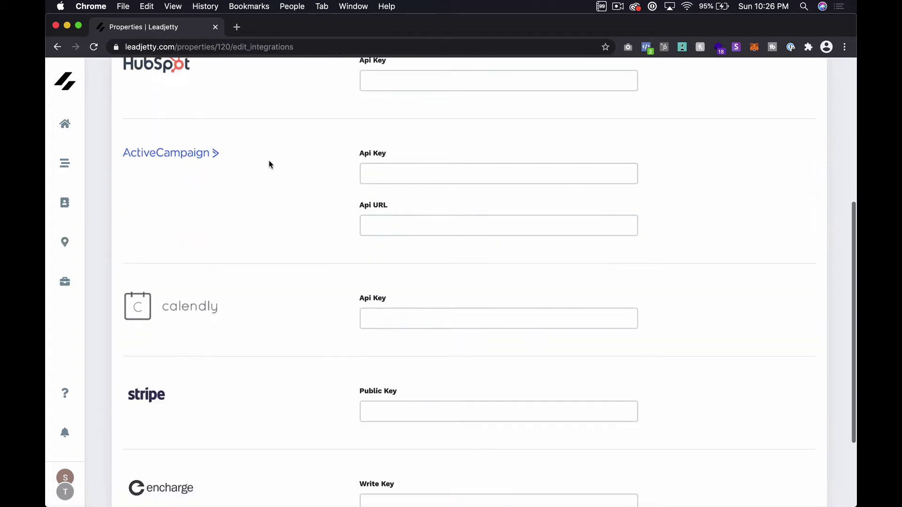
scroll(267, 163, "up", 5)
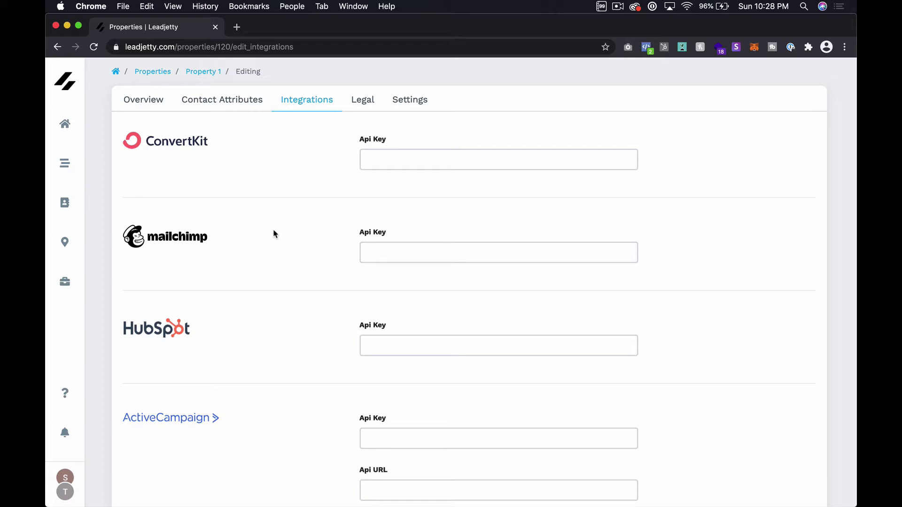
Open the steps of Version A in the Demo flow and look over all its steps.
left_click(66, 125)
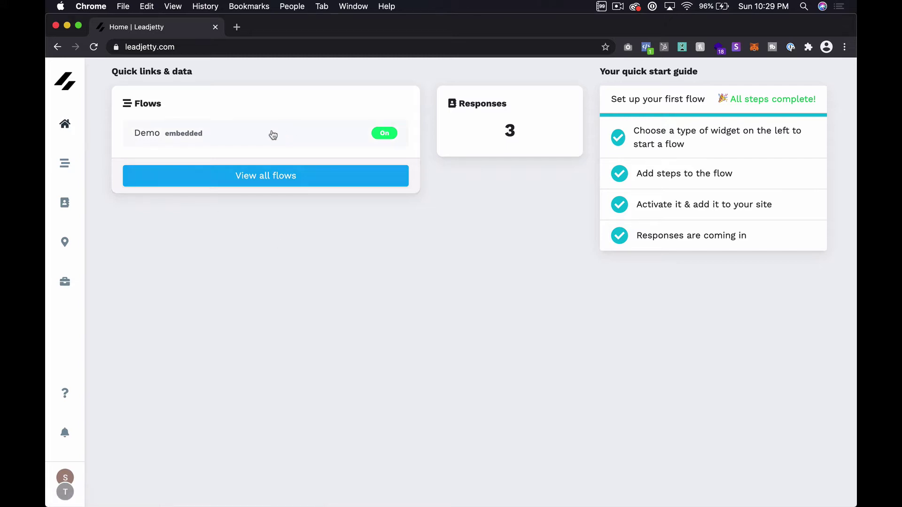
left_click(254, 139)
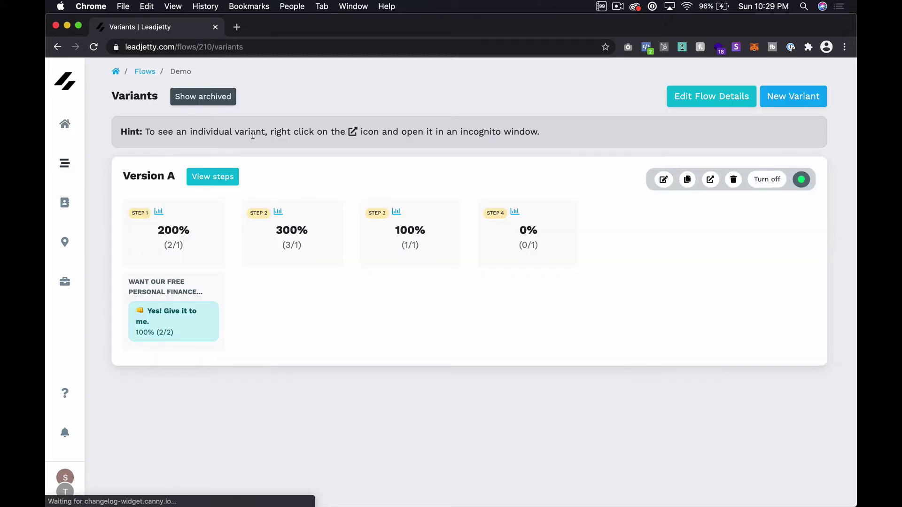
left_click(216, 178)
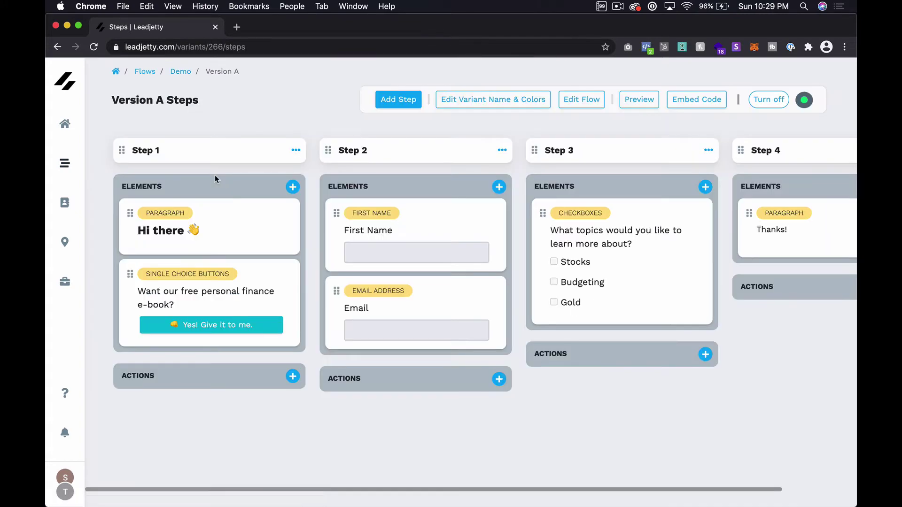
scroll(449, 435, "right", 3)
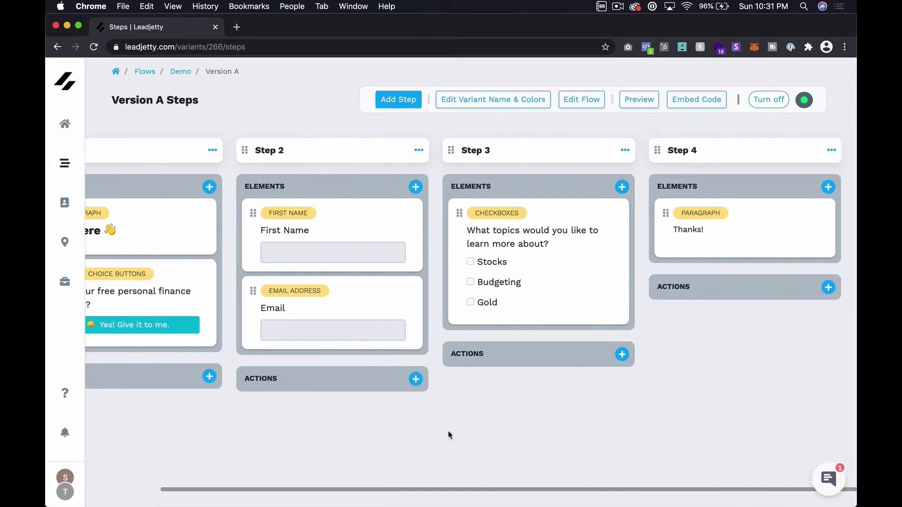
scroll(448, 434, "left", 3)
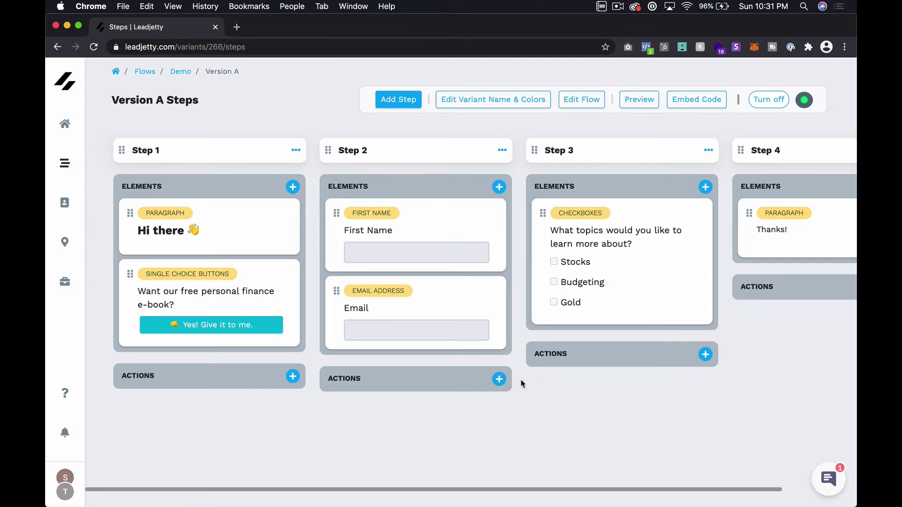
Add a Step 2 action that adds the email subscriber to the ConvertKit form "Form For LJ Testing", skipping the optional logic.
left_click(496, 381)
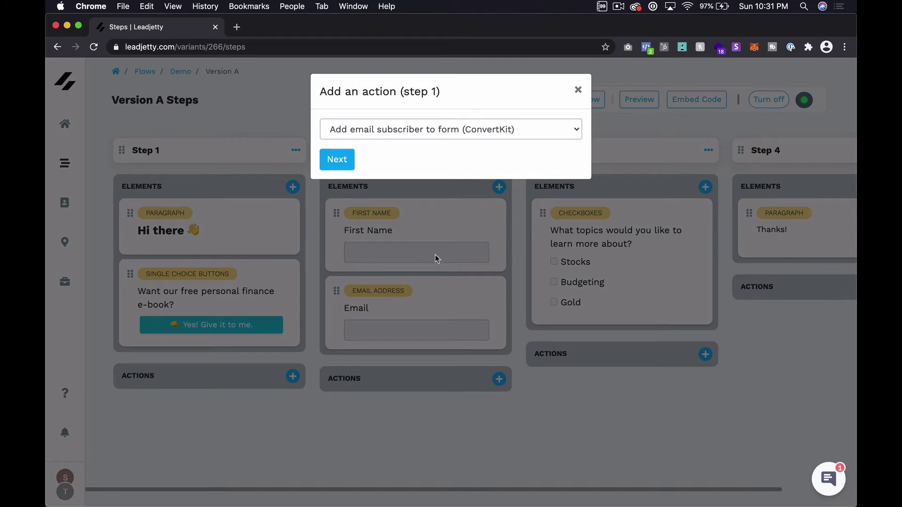
left_click(464, 125)
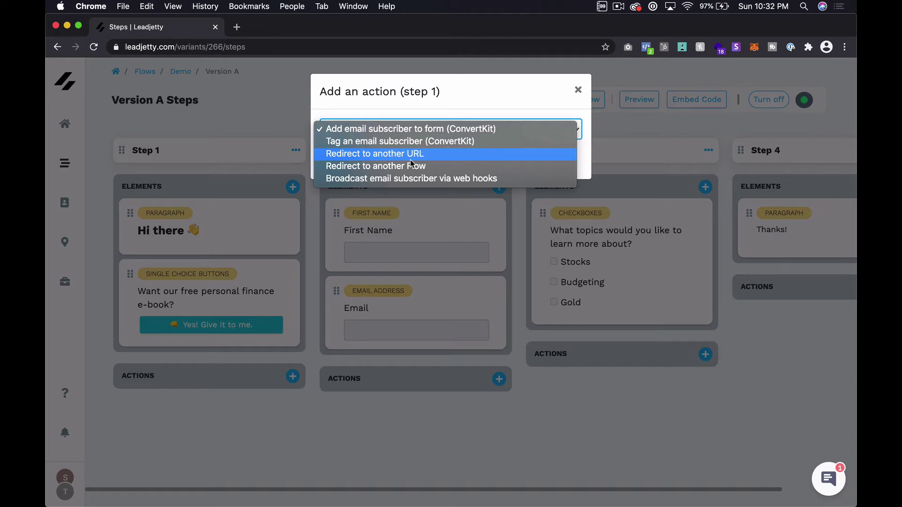
left_click(424, 128)
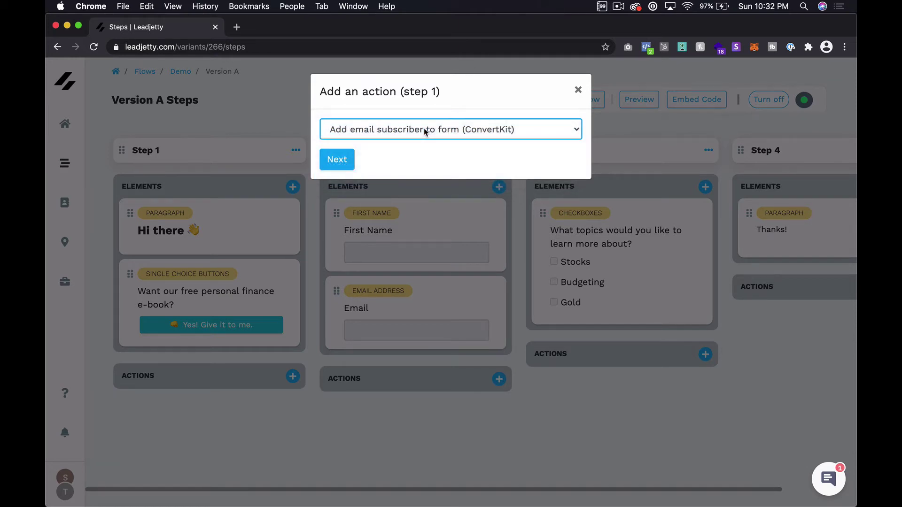
left_click(340, 160)
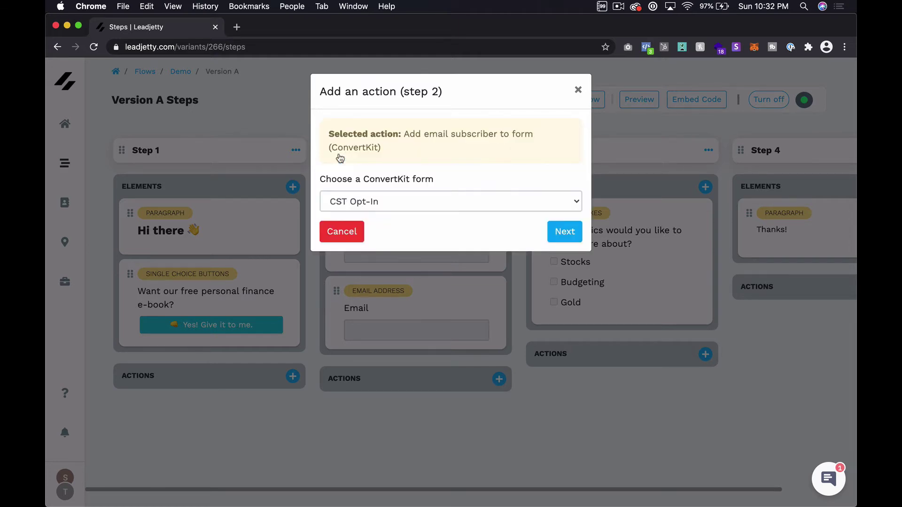
left_click(403, 205)
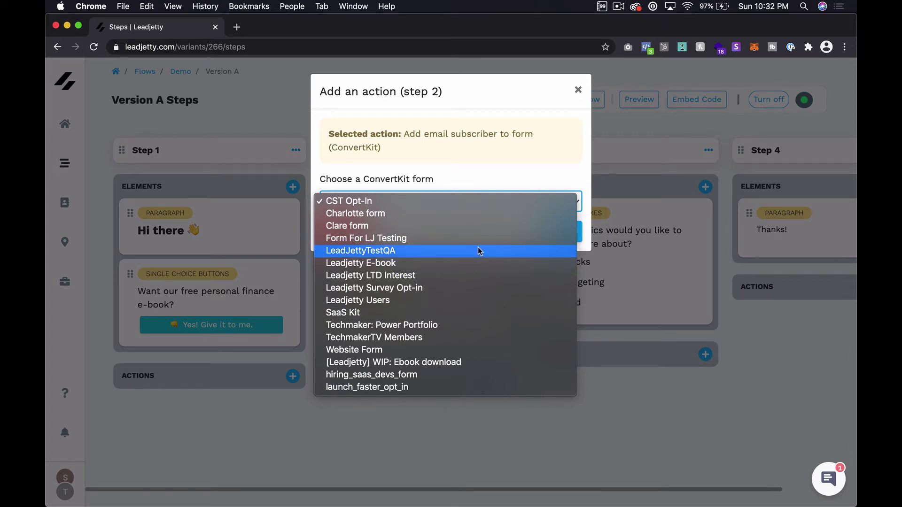
left_click(442, 241)
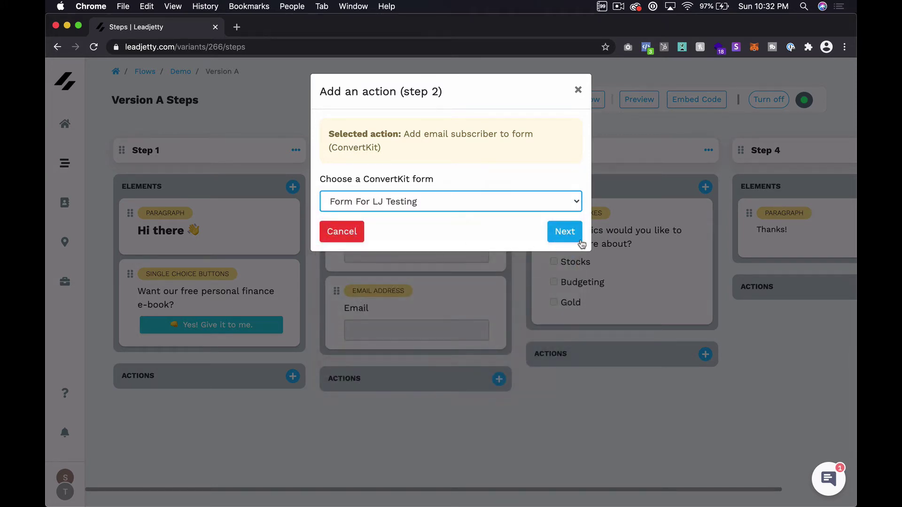
left_click(566, 232)
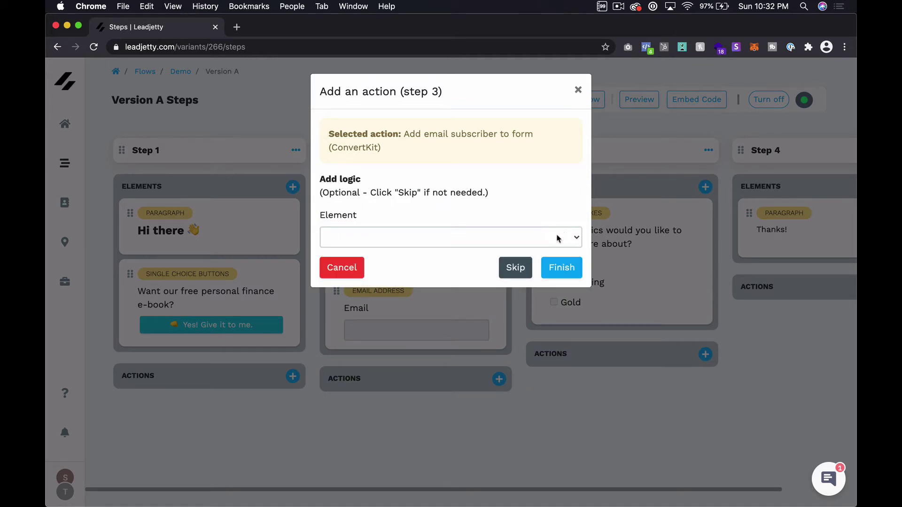
left_click(521, 266)
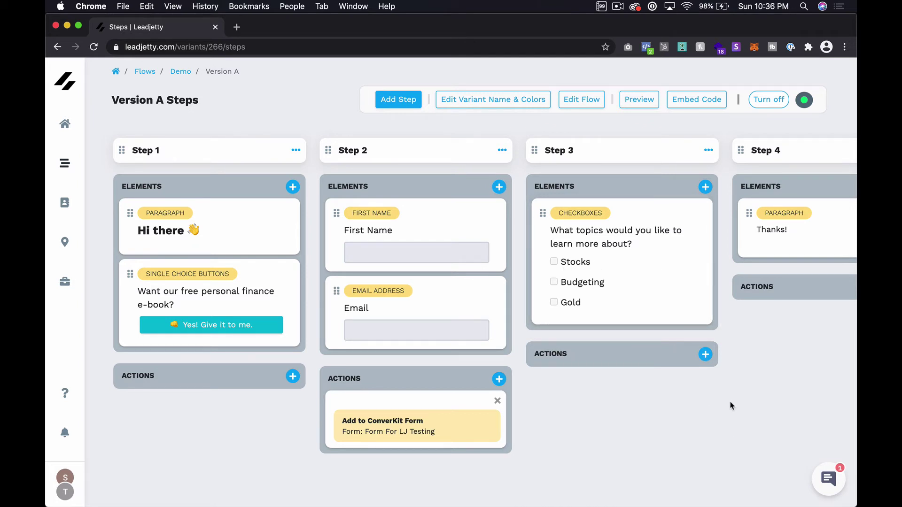
Start a Step 3 action that tags an email subscriber in ConvertKit, with Option 1 as the tag.
left_click(705, 355)
left_click(416, 135)
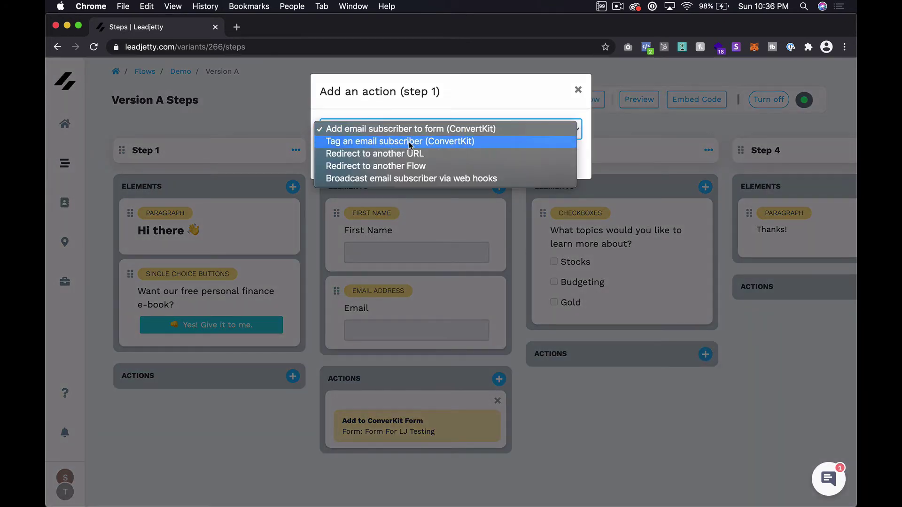
left_click(410, 142)
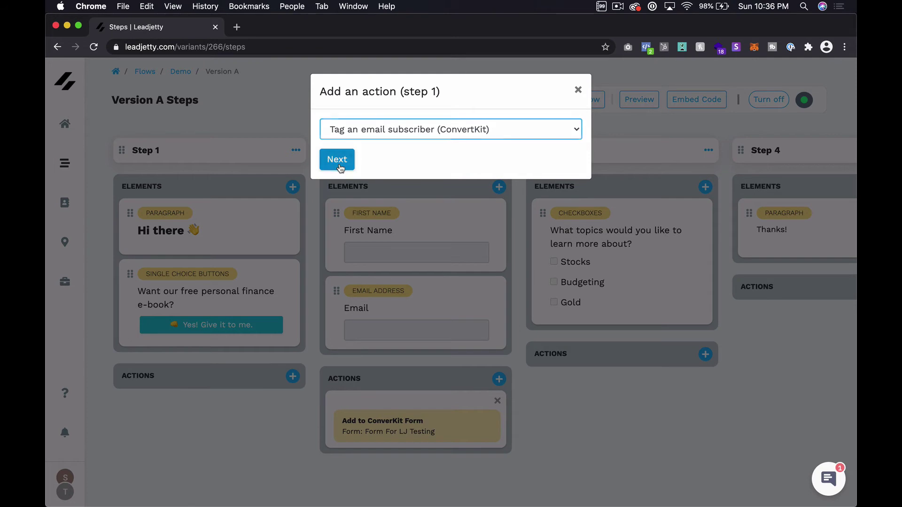
left_click(340, 168)
left_click(387, 217)
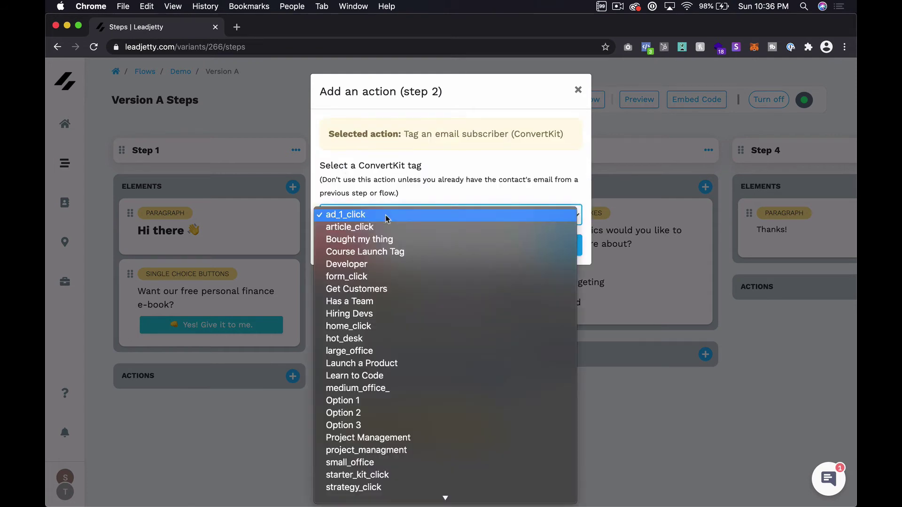
scroll(415, 479, "down", 3)
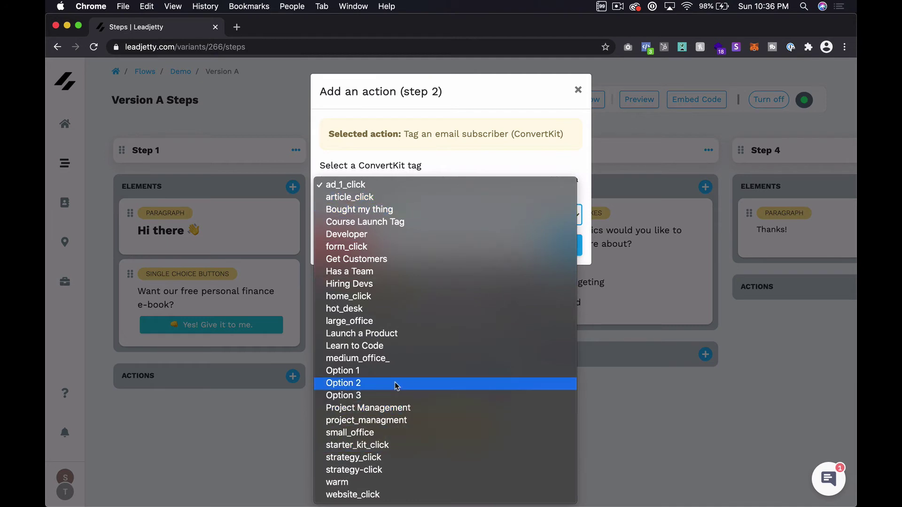
left_click(412, 372)
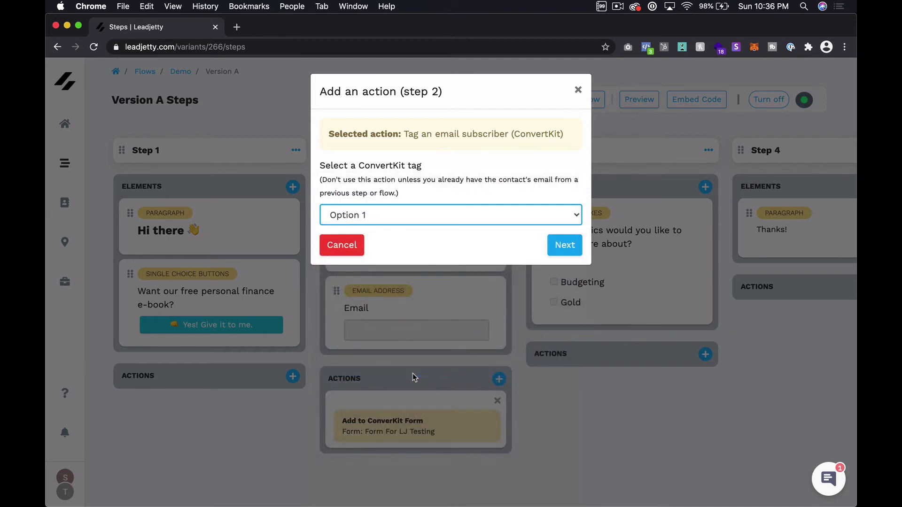
left_click(565, 246)
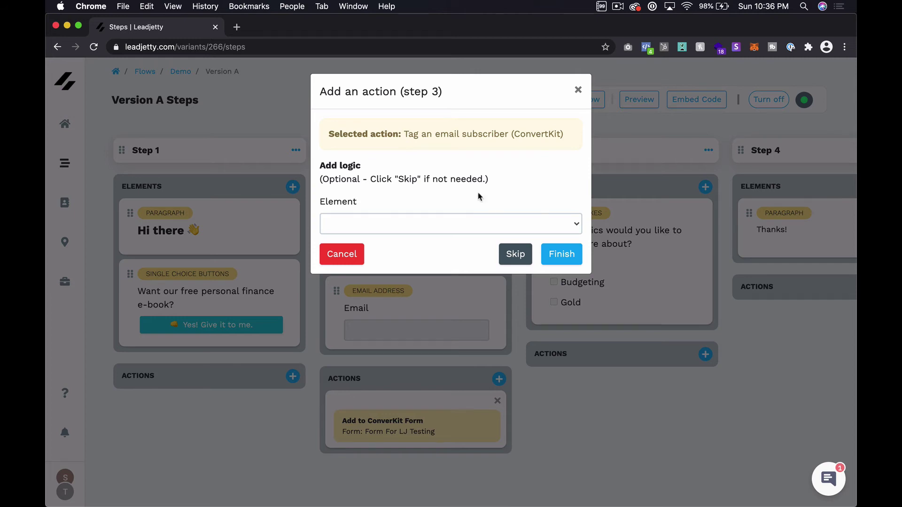
Set the tagging action's logic to the element "What topics would you like to learn more about?" with condition includes and value Stocks.
left_click(466, 219)
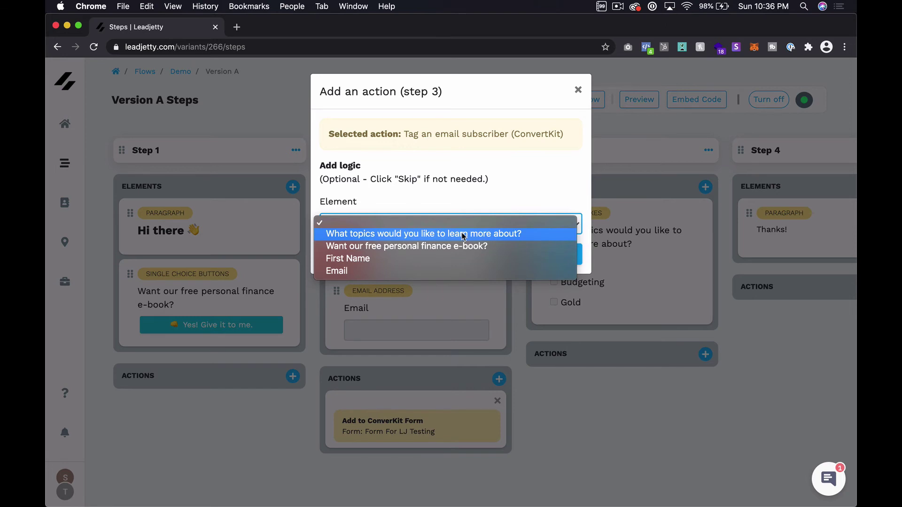
left_click(461, 234)
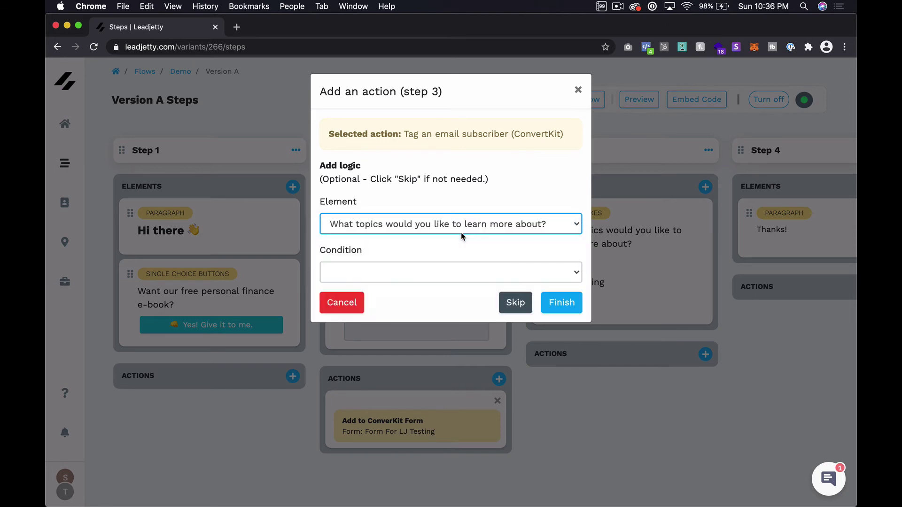
left_click(399, 266)
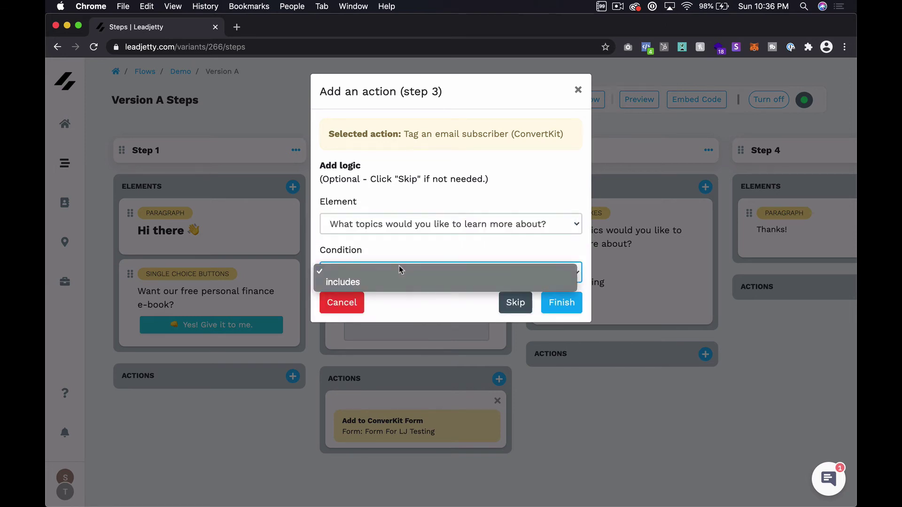
left_click(376, 280)
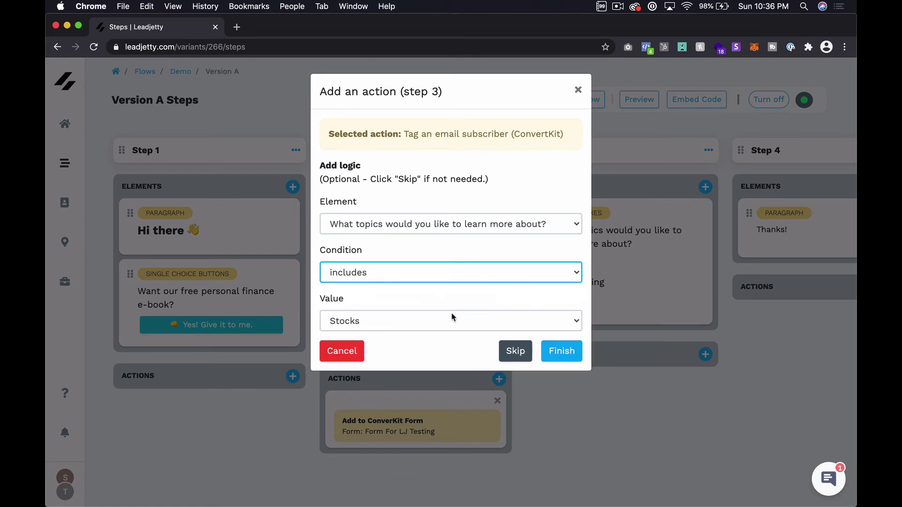
left_click(454, 318)
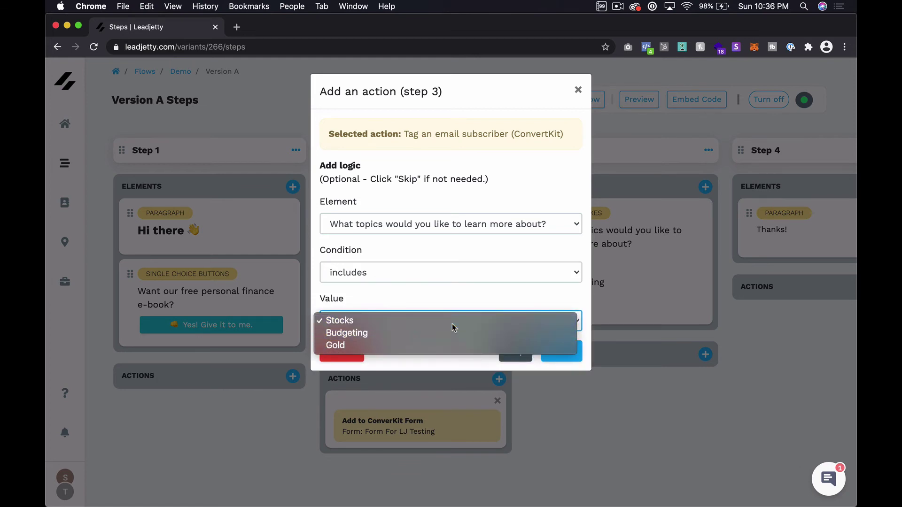
left_click(453, 326)
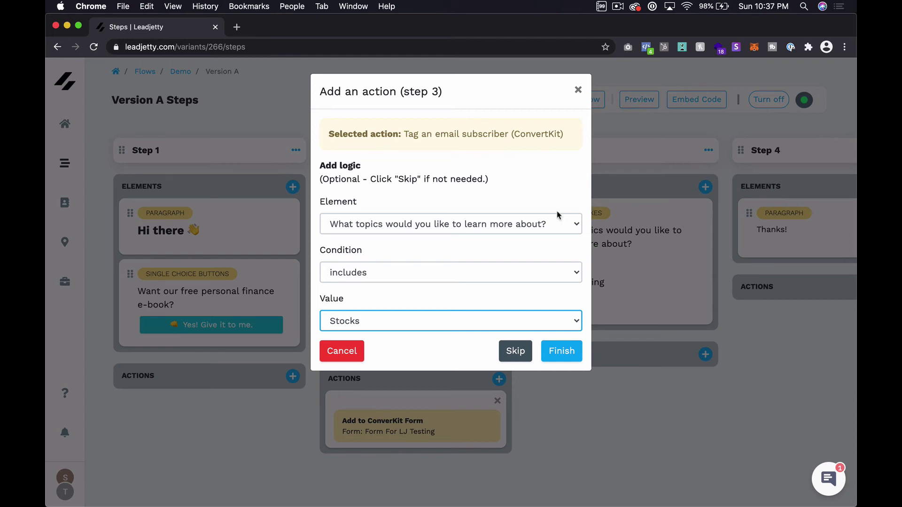
Review the condition and value choices of the tagging logic, keeping includes and Stocks selected.
left_click(428, 271)
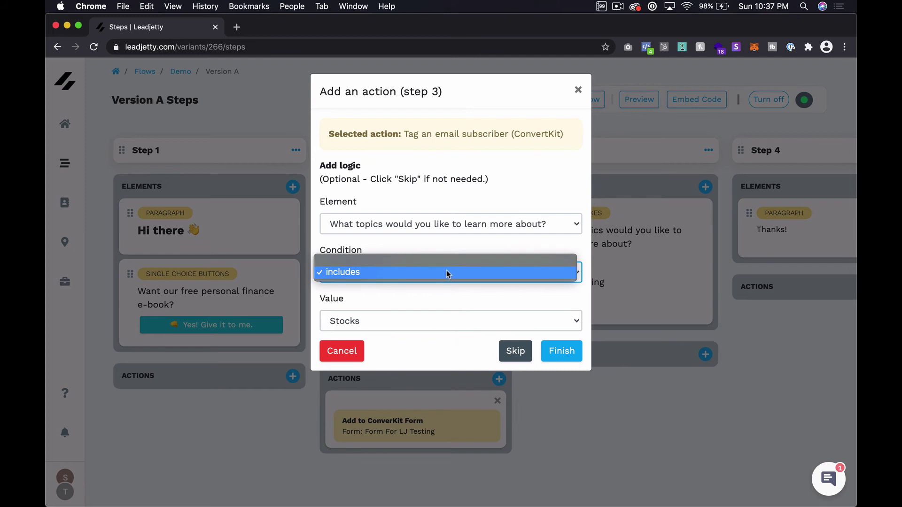
left_click(447, 269)
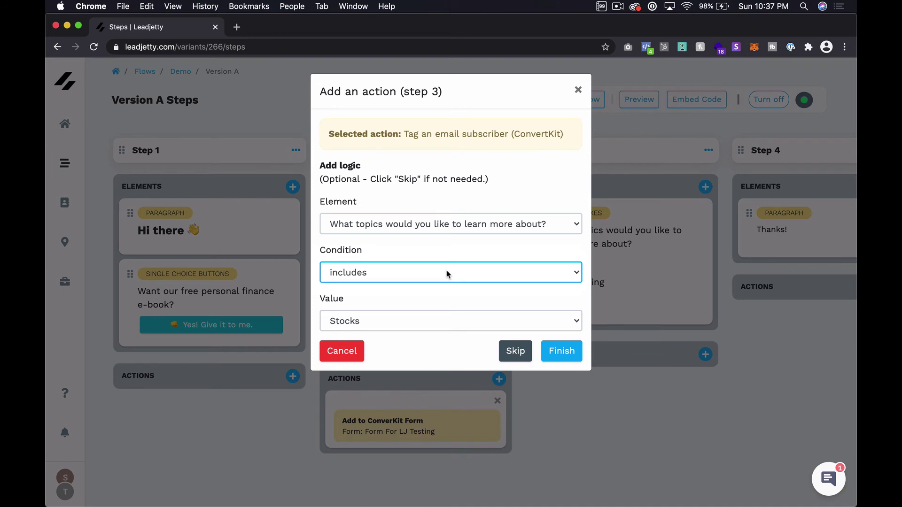
left_click(422, 296)
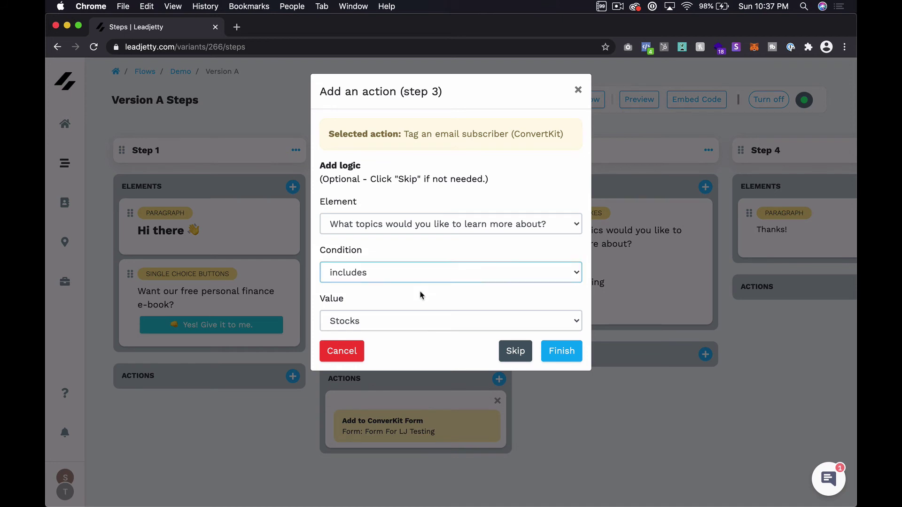
left_click(367, 325)
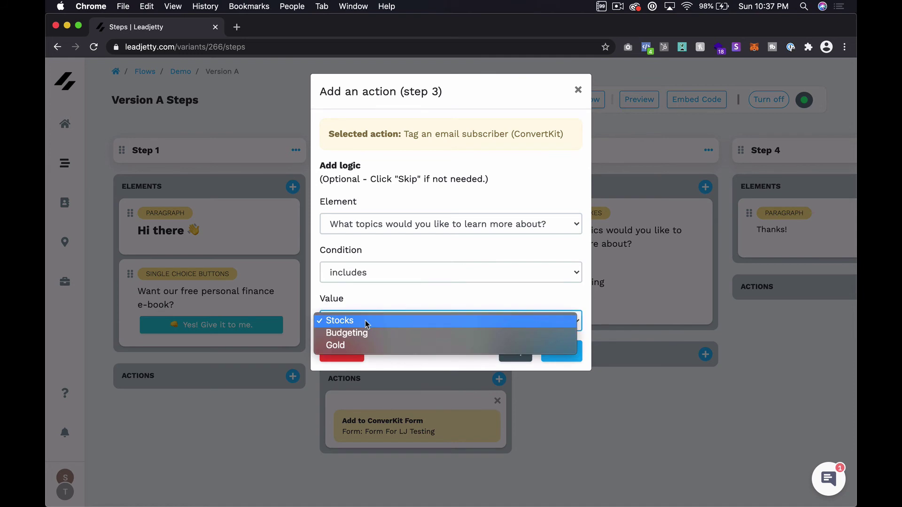
left_click(373, 321)
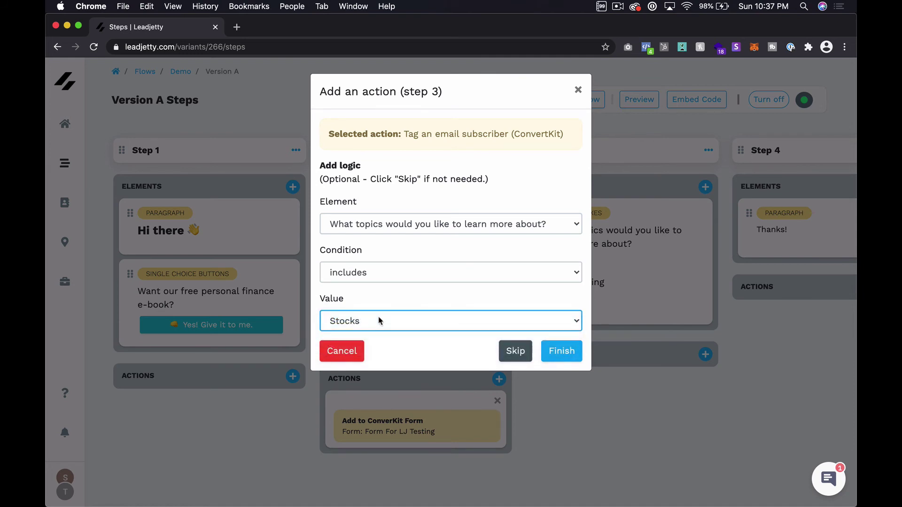
Save the Step 3 action that tags subscribers with Option 1 when their chosen topics include Stocks.
left_click(561, 352)
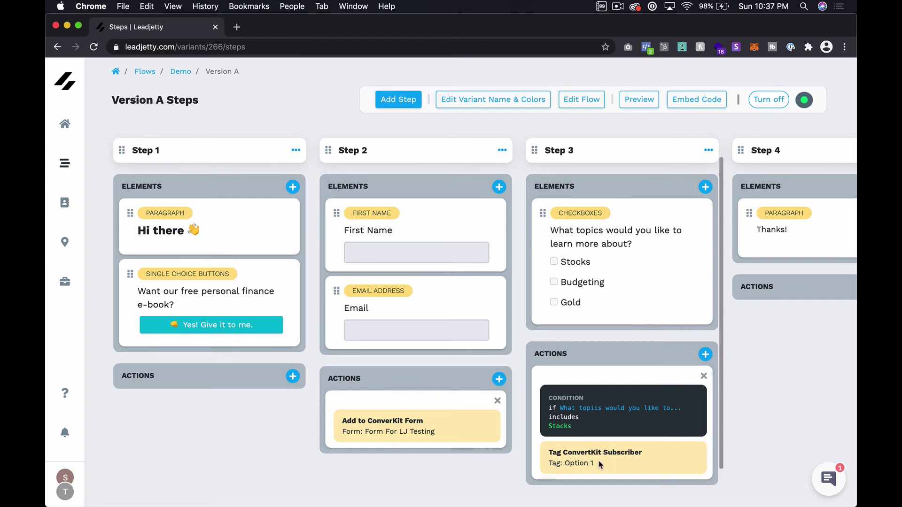
left_click_drag(599, 464, 572, 462)
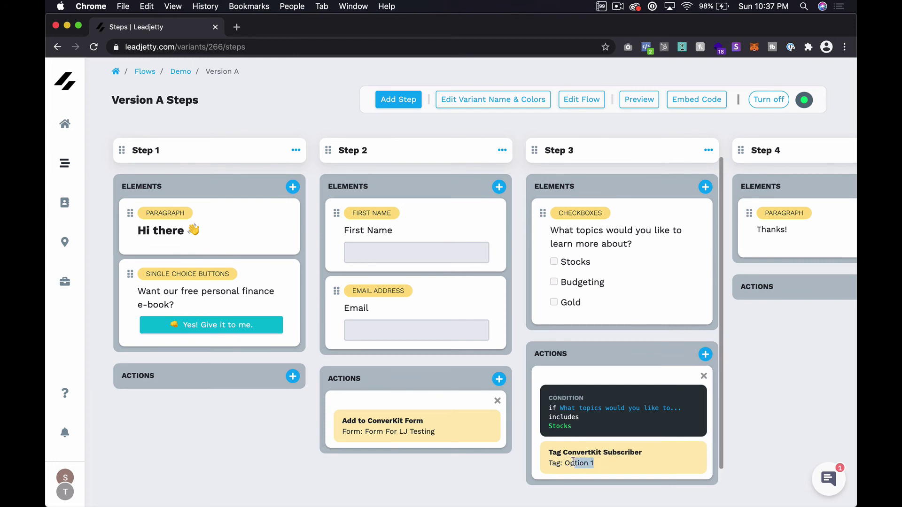
Start a second Step 3 action that tags an email subscriber in ConvertKit, with Option 2 as the tag.
left_click(705, 354)
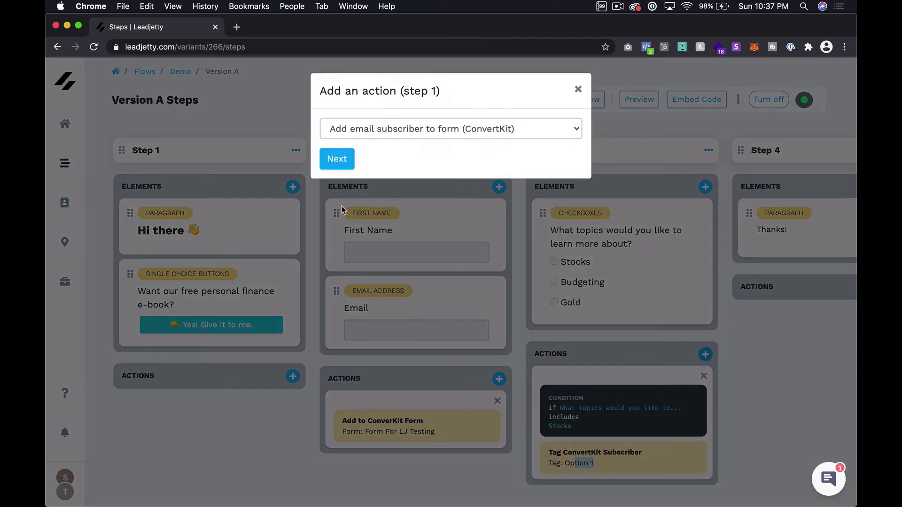
left_click(475, 129)
left_click(457, 140)
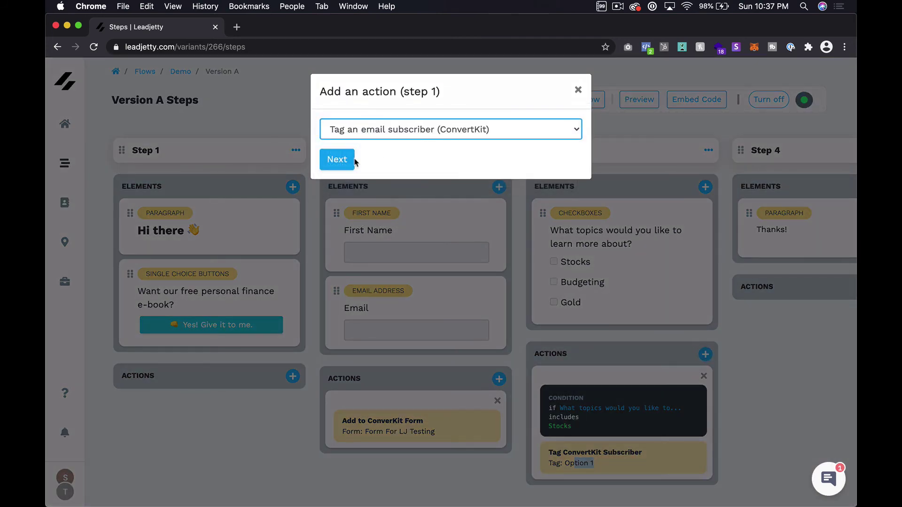
left_click(337, 165)
left_click(337, 162)
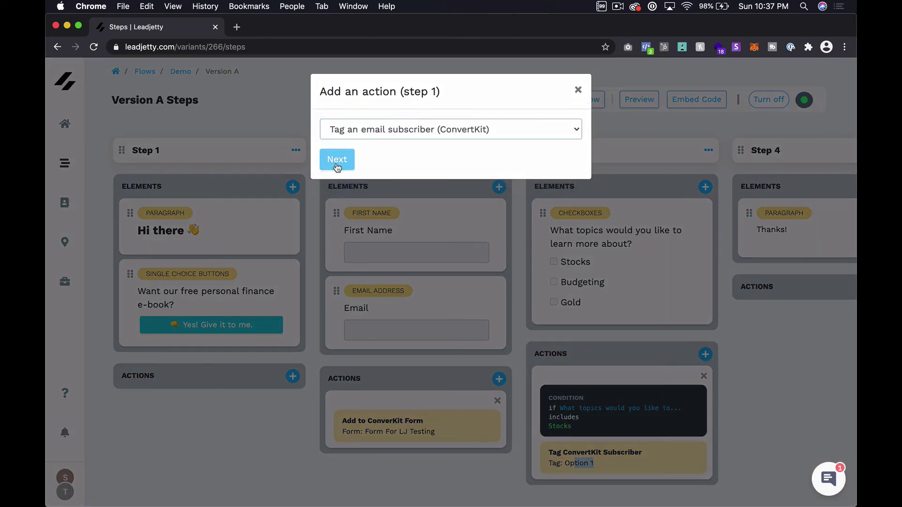
left_click(368, 214)
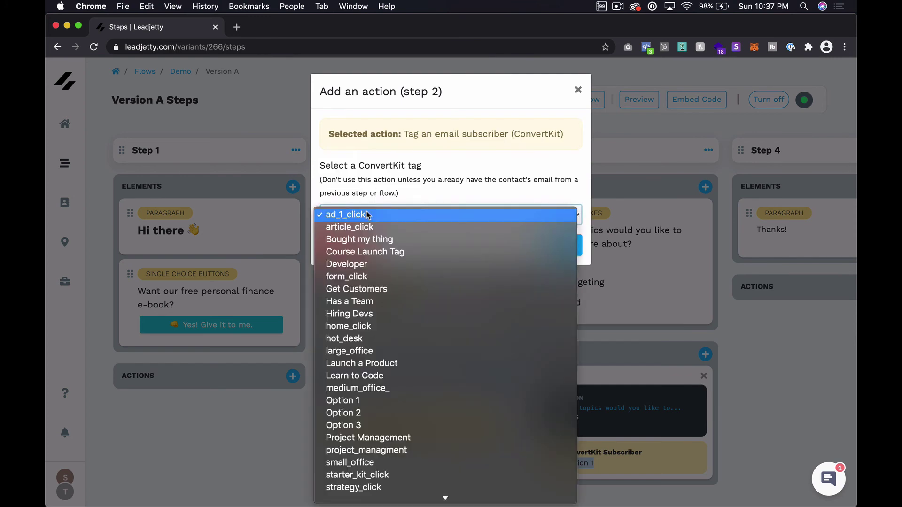
left_click(382, 414)
left_click(559, 245)
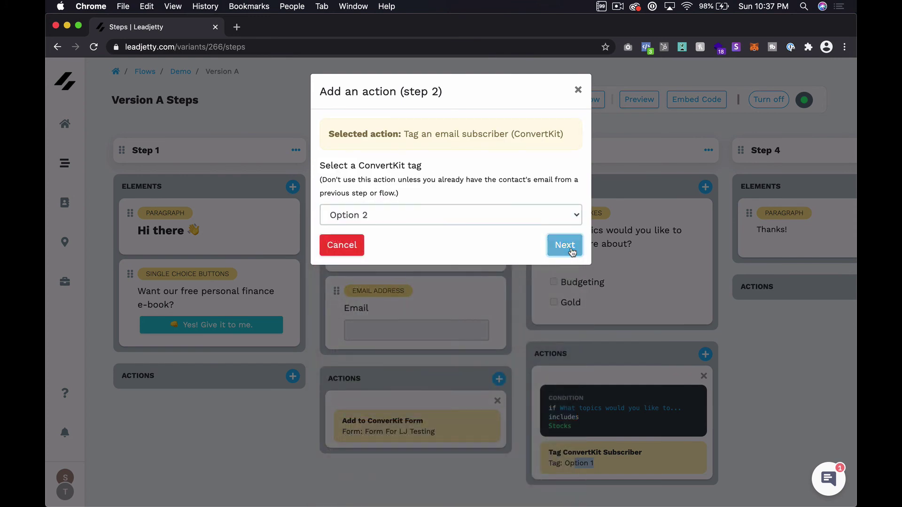
Set the Option 2 tagging logic to "What topics would you like to learn more about?" includes Budgeting, and save the action.
left_click(358, 221)
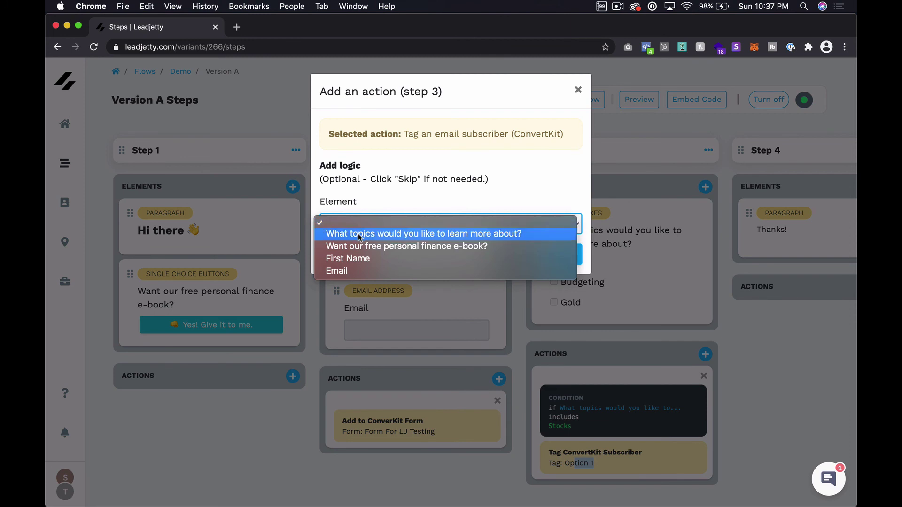
left_click(358, 233)
left_click(396, 272)
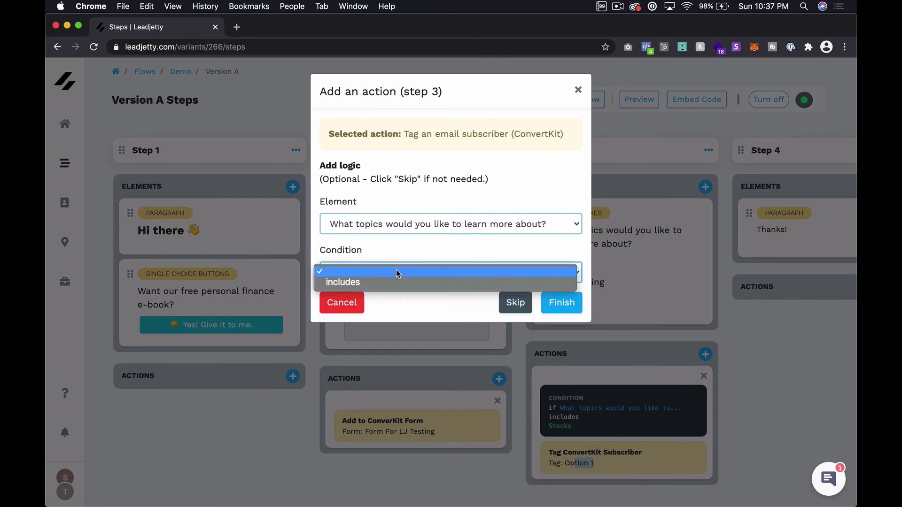
left_click(371, 283)
left_click(368, 319)
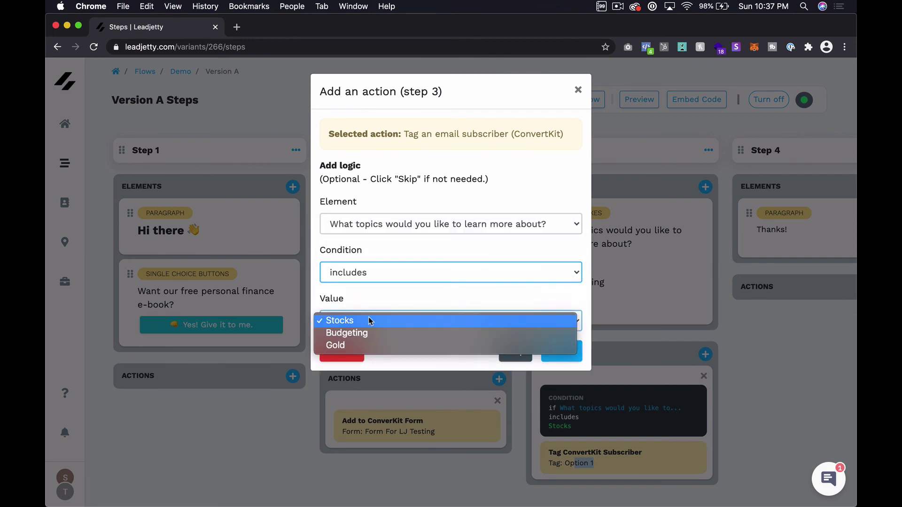
left_click(360, 332)
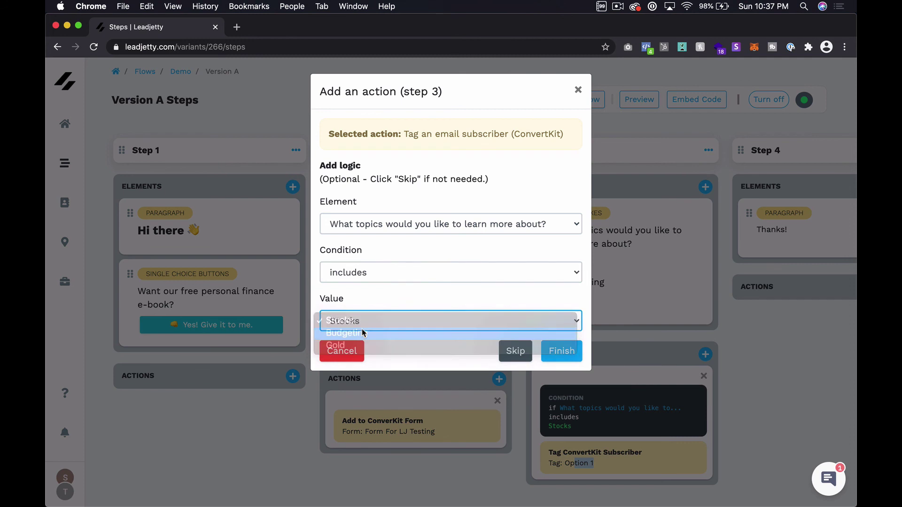
left_click(571, 360)
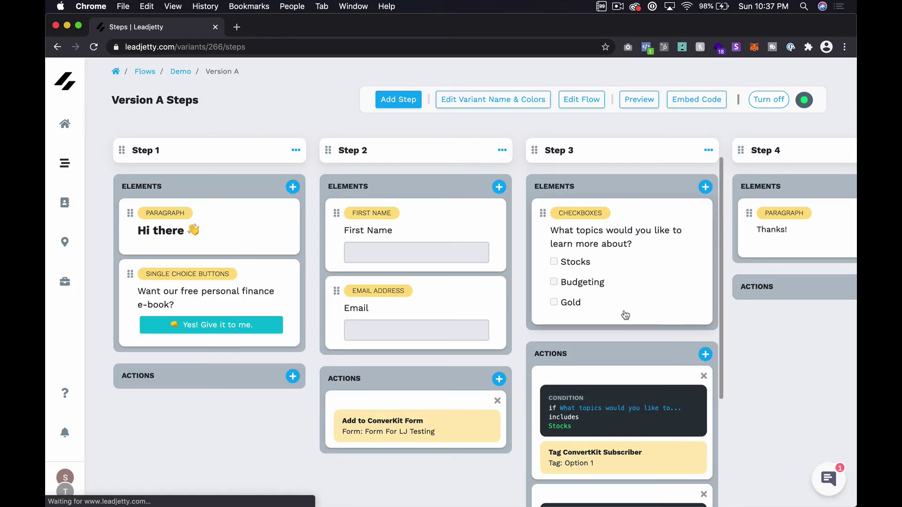
scroll(625, 315, "down", 5)
scroll(626, 311, "up", 1)
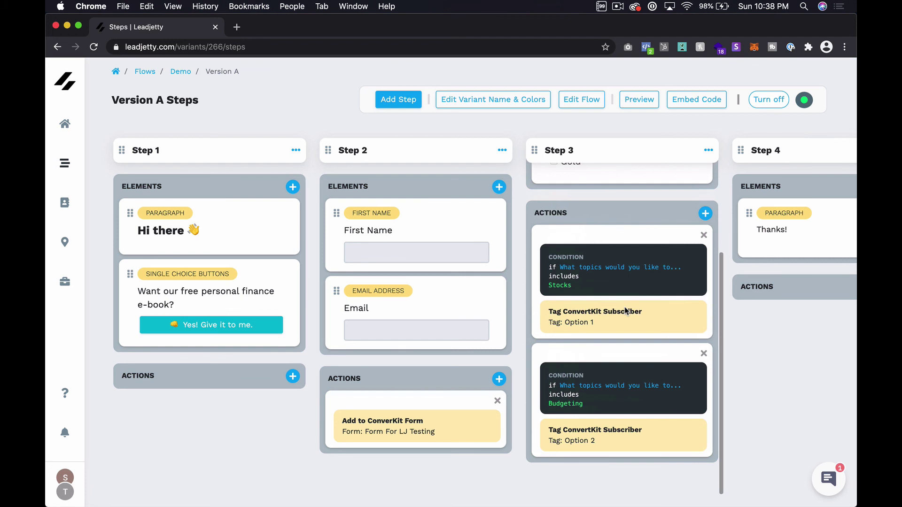
scroll(625, 311, "up", 4)
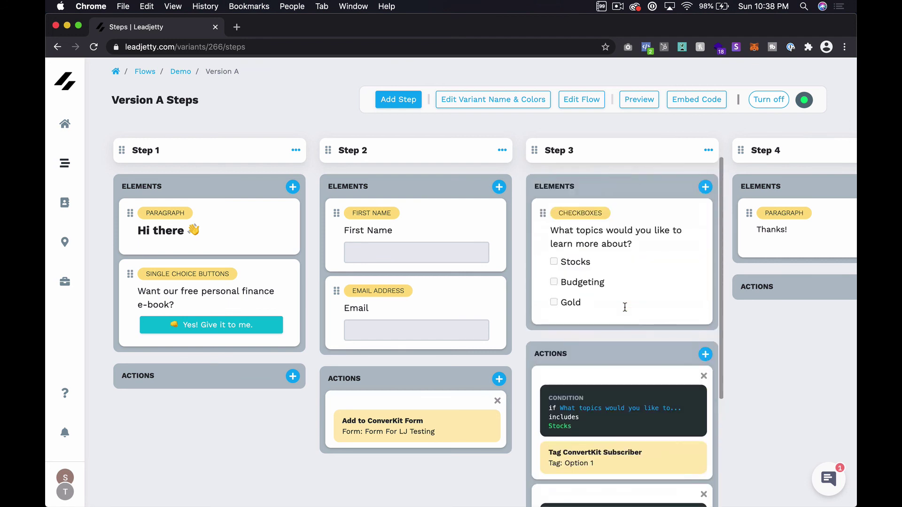